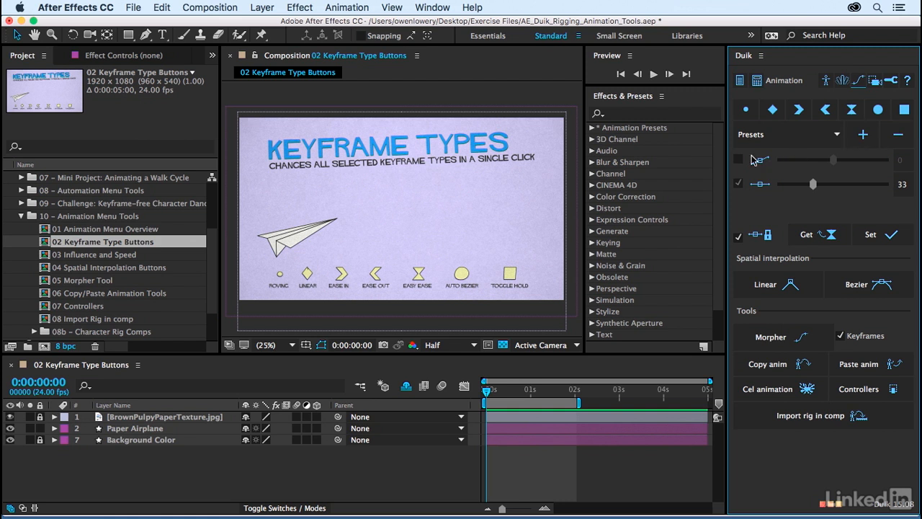
# Step: Choose Duik's 0 – 33/33 influence preset and enable the 0 influence option
pyautogui.click(833, 137)
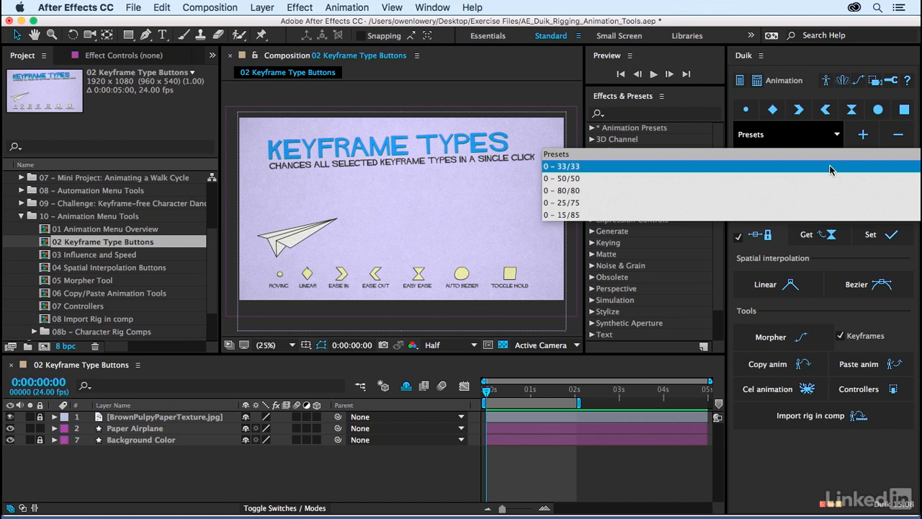
pyautogui.click(830, 166)
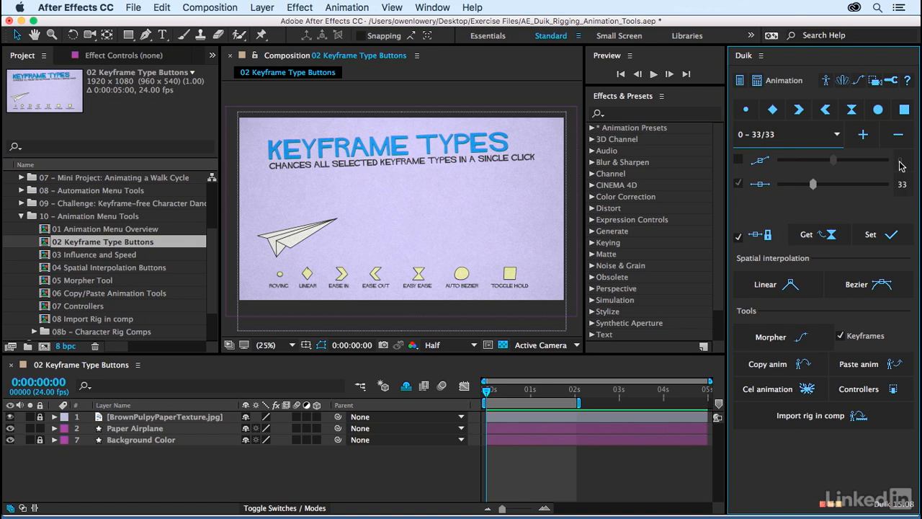
pyautogui.click(738, 160)
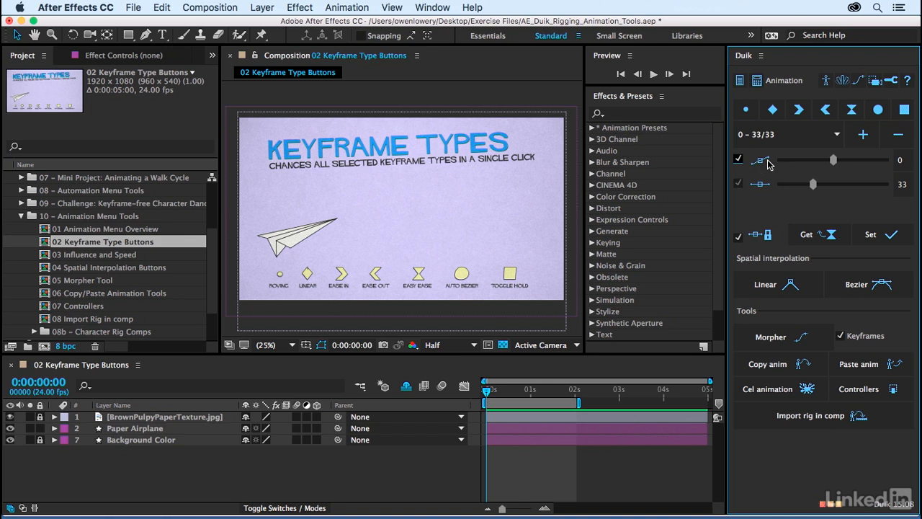
# Step: Reveal the Paper Airplane's Position and Rotation keyframes, zoom the timeline and preview the flight
pyautogui.click(153, 431)
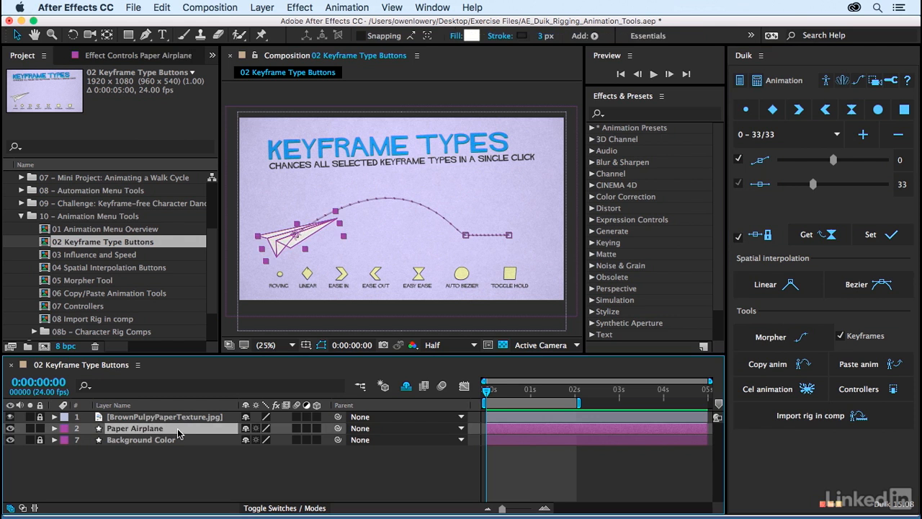
pyautogui.press('u')
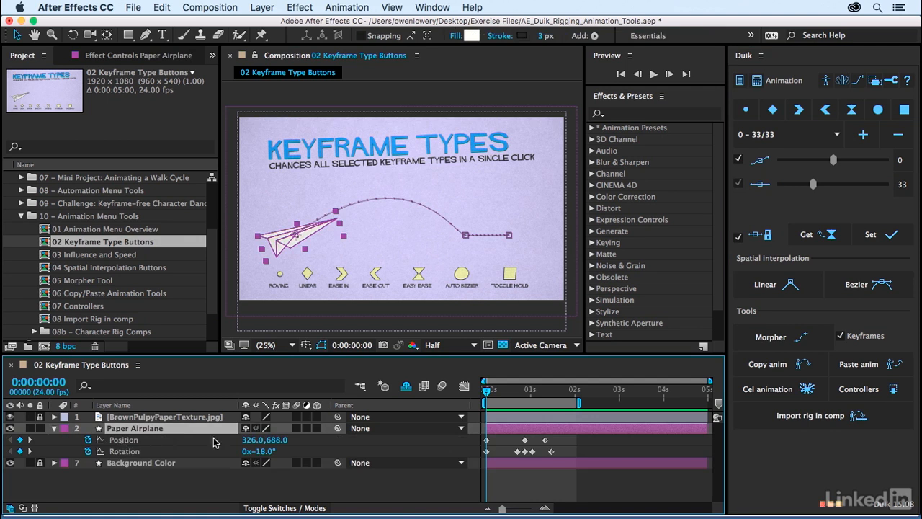
pyautogui.moveTo(502, 510); pyautogui.dragTo(516, 512)
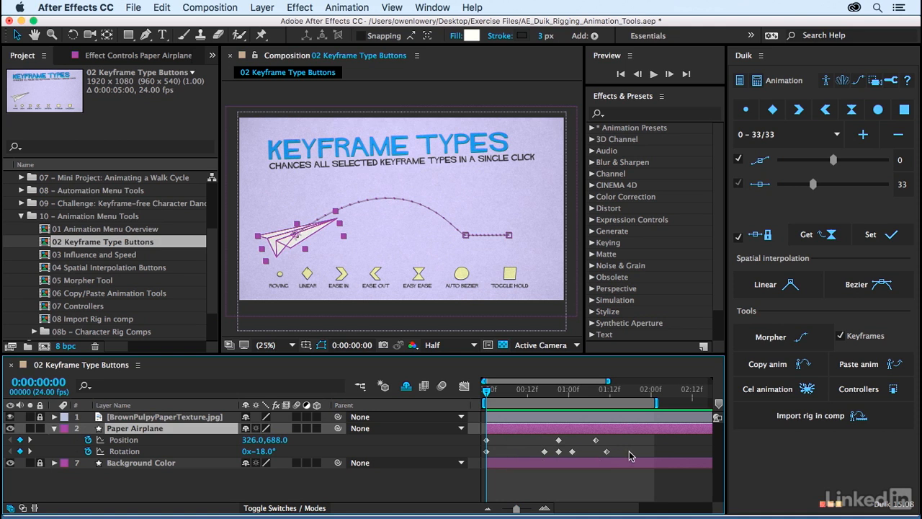
pyautogui.press('space')
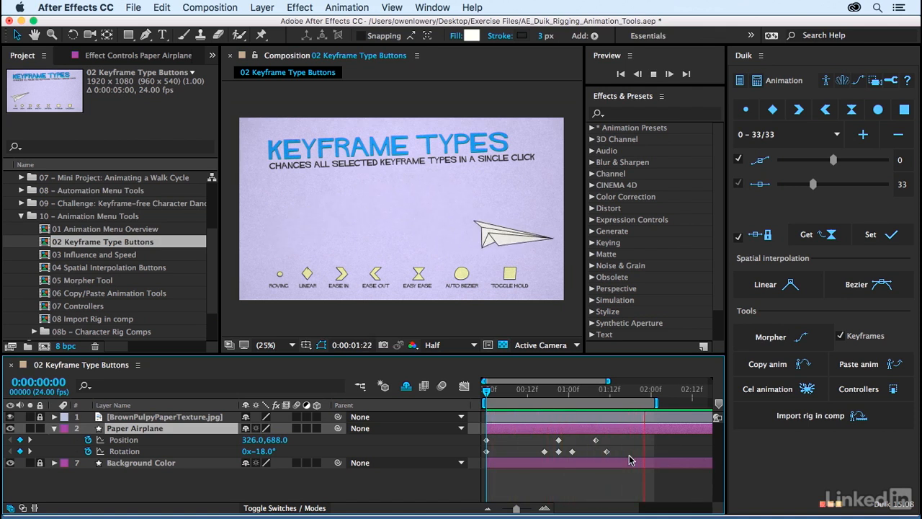
pyautogui.press('space')
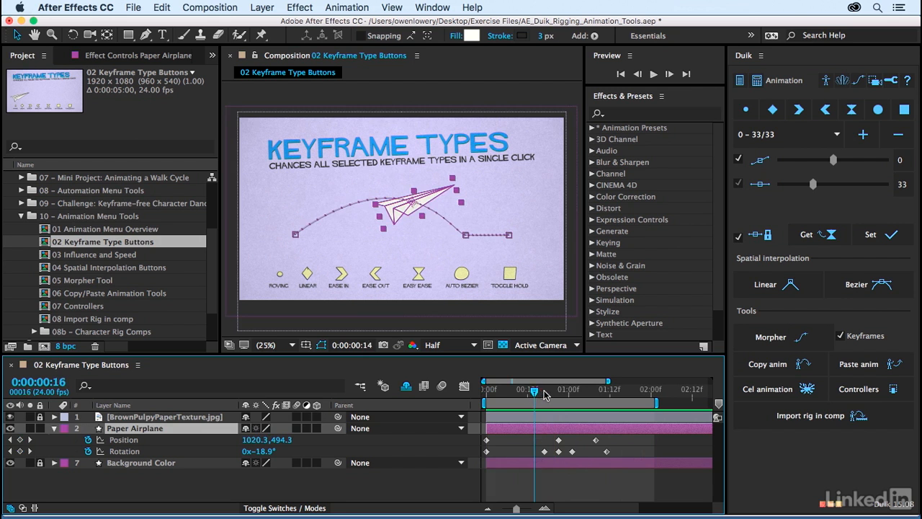
# Step: Marquee-select the first Position and Rotation keyframes
pyautogui.moveTo(539, 395); pyautogui.dragTo(542, 394)
pyautogui.click(509, 443)
pyautogui.moveTo(508, 438); pyautogui.dragTo(486, 457)
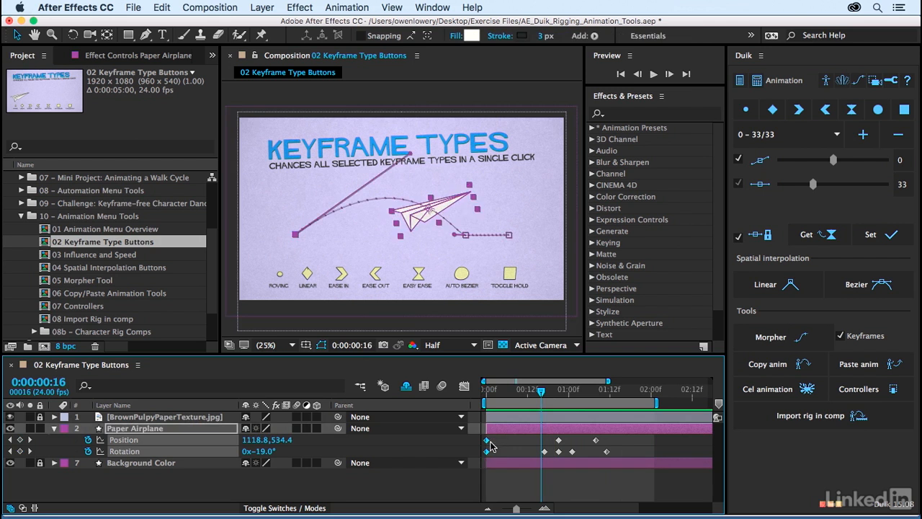
# Step: Apply Duik's Ease Out to the first Position and Rotation keyframes
pyautogui.rightClick(490, 443)
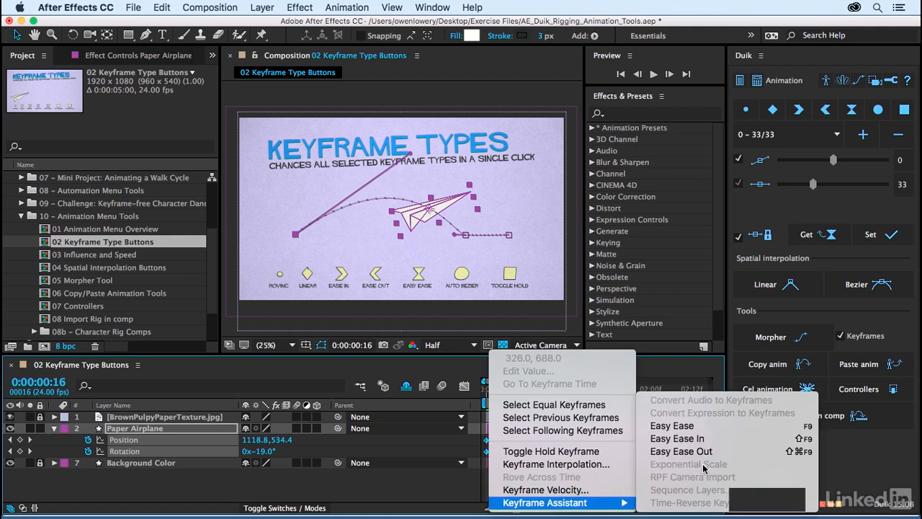
pyautogui.click(691, 367)
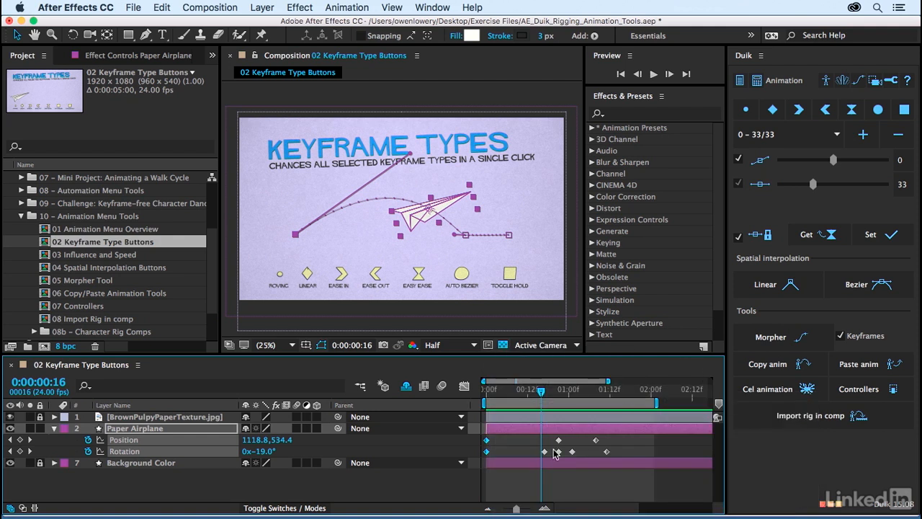
pyautogui.click(827, 111)
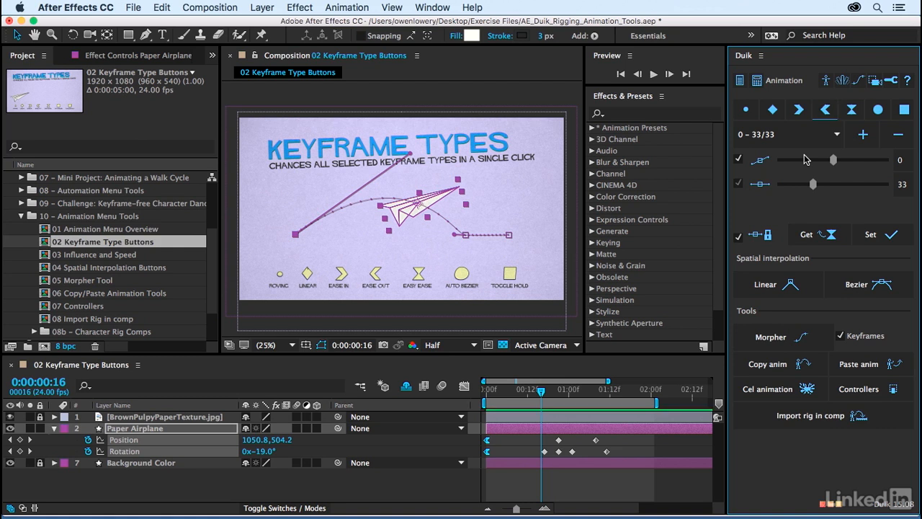
pyautogui.click(826, 111)
# Step: Preview the eased-out flight, then select the last Position and Rotation keyframes near 0:00:01:12
pyautogui.click(706, 99)
pyautogui.press('space')
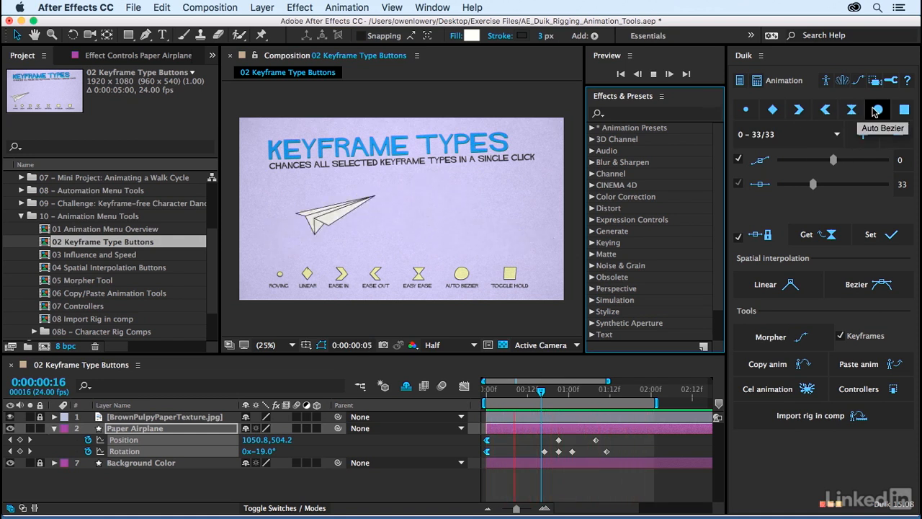
pyautogui.press('space')
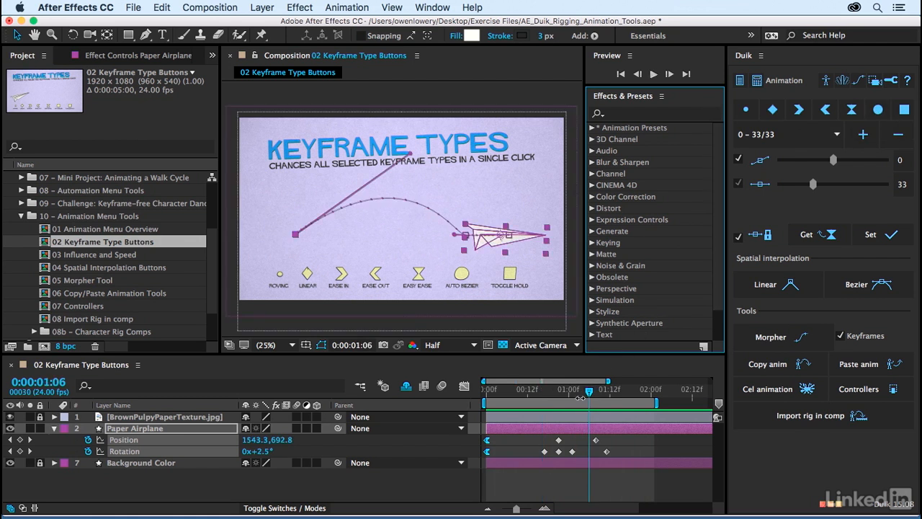
pyautogui.click(588, 394)
pyautogui.moveTo(589, 395)
pyautogui.mouseDown()
pyautogui.moveTo(578, 395)
pyautogui.moveTo(609, 395)
pyautogui.moveTo(579, 395)
pyautogui.mouseUp()
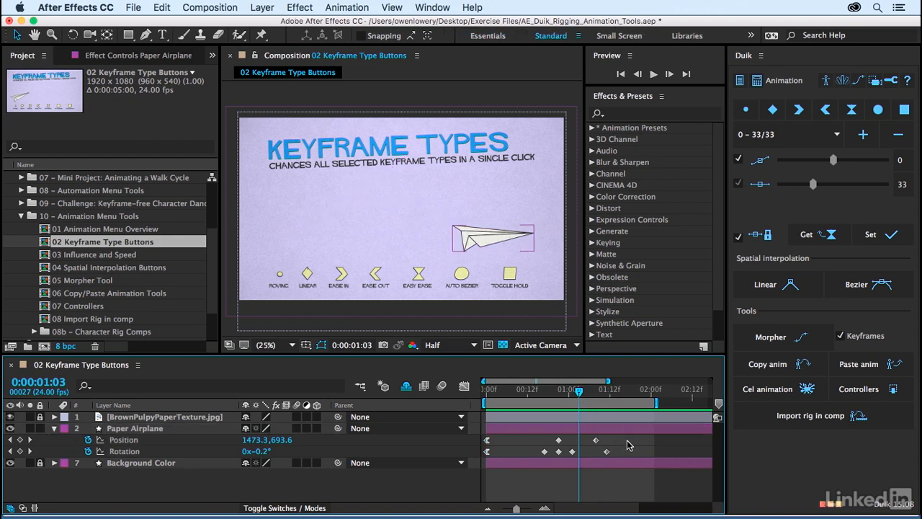
pyautogui.moveTo(628, 442); pyautogui.dragTo(589, 456)
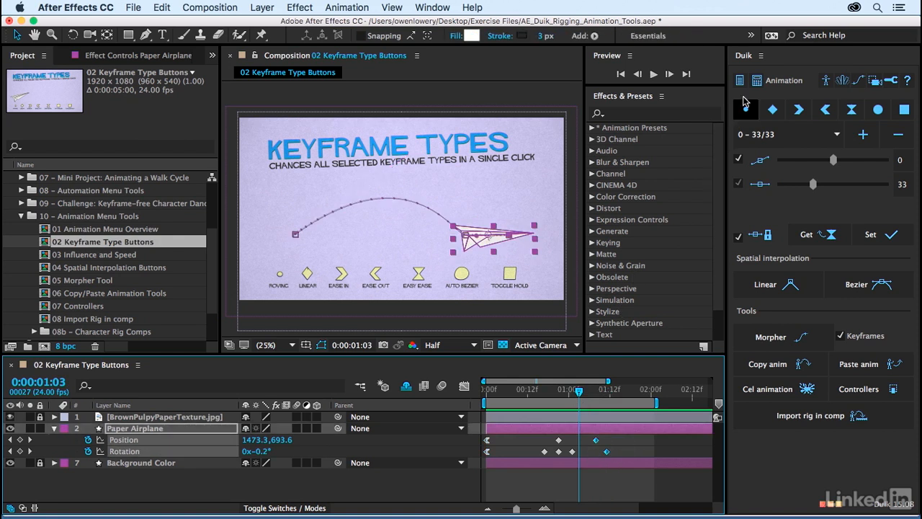
# Step: Make the last keyframes ease in, preview, and select the three middle Rotation keyframes
pyautogui.click(799, 110)
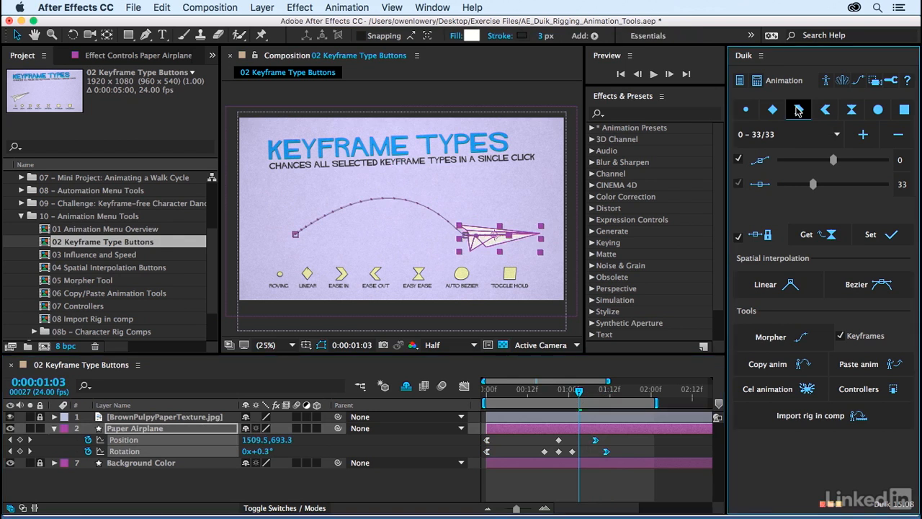
pyautogui.click(577, 392)
pyautogui.press('space')
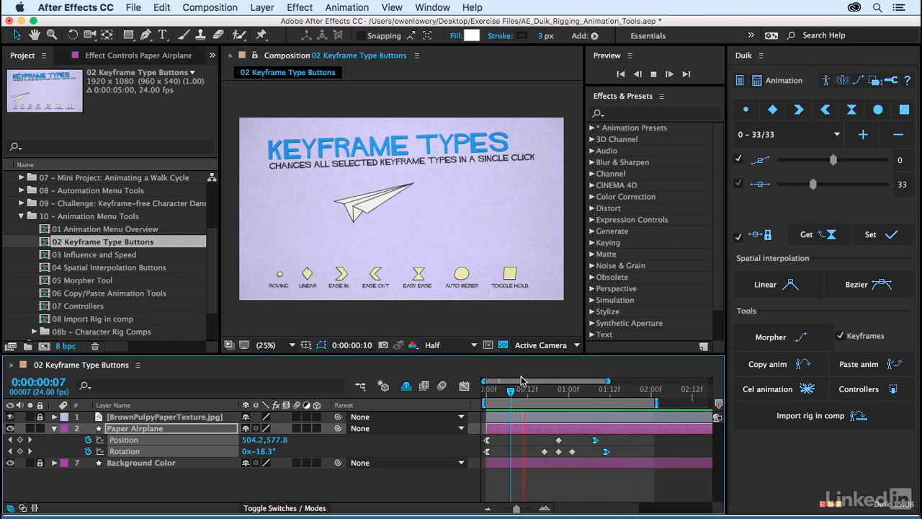
pyautogui.press('space')
pyautogui.moveTo(520, 449); pyautogui.dragTo(593, 452)
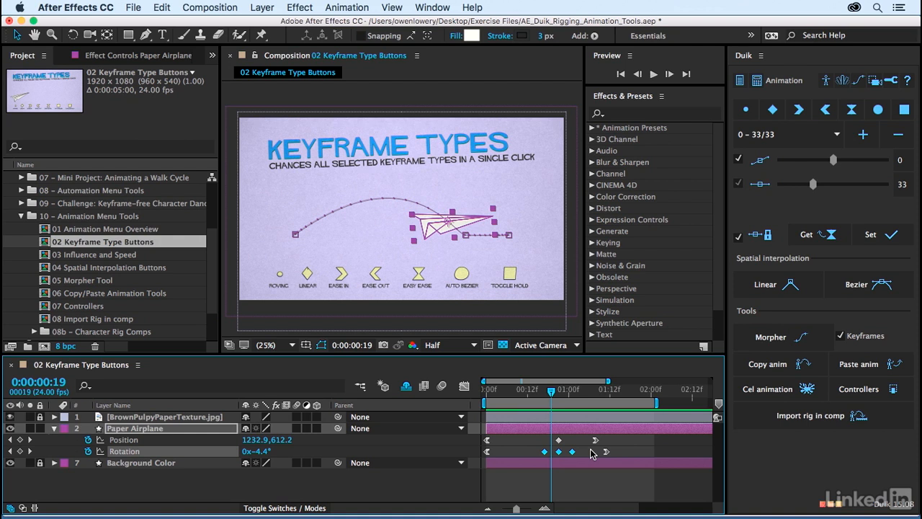
# Step: Apply Duik's Easy Ease to the three middle Rotation keyframes
pyautogui.click(855, 109)
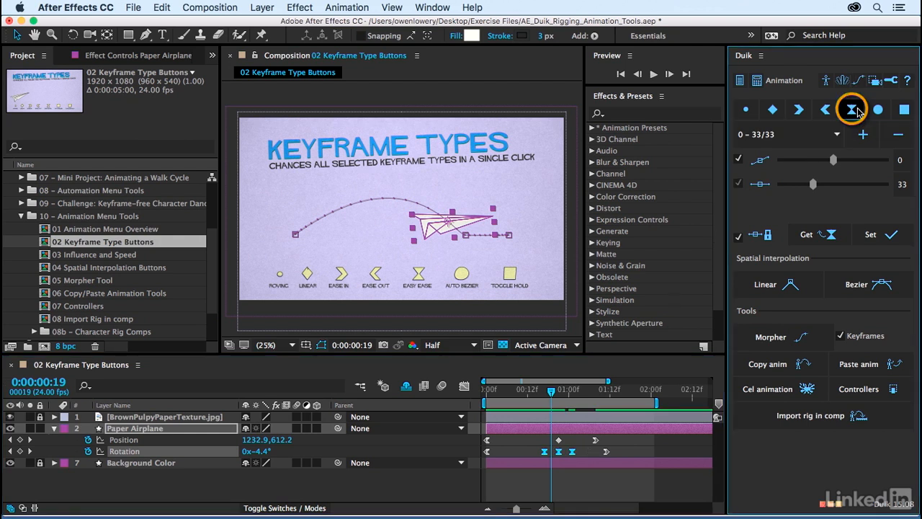
pyautogui.moveTo(553, 390); pyautogui.dragTo(522, 395)
pyautogui.moveTo(549, 392); pyautogui.dragTo(570, 394)
# Step: Make the middle Position keyframe auto Bezier and preview the animation
pyautogui.click(560, 440)
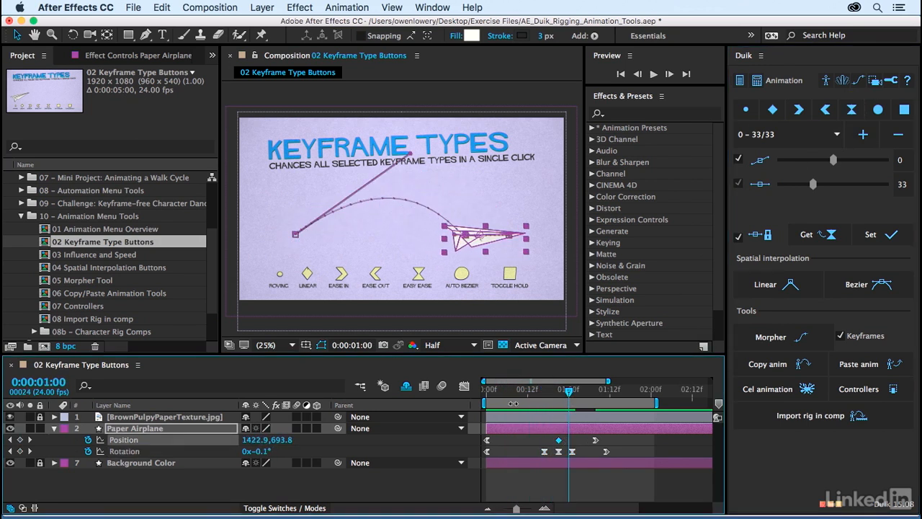
pyautogui.moveTo(572, 395)
pyautogui.mouseDown()
pyautogui.moveTo(547, 395)
pyautogui.moveTo(563, 398)
pyautogui.mouseUp()
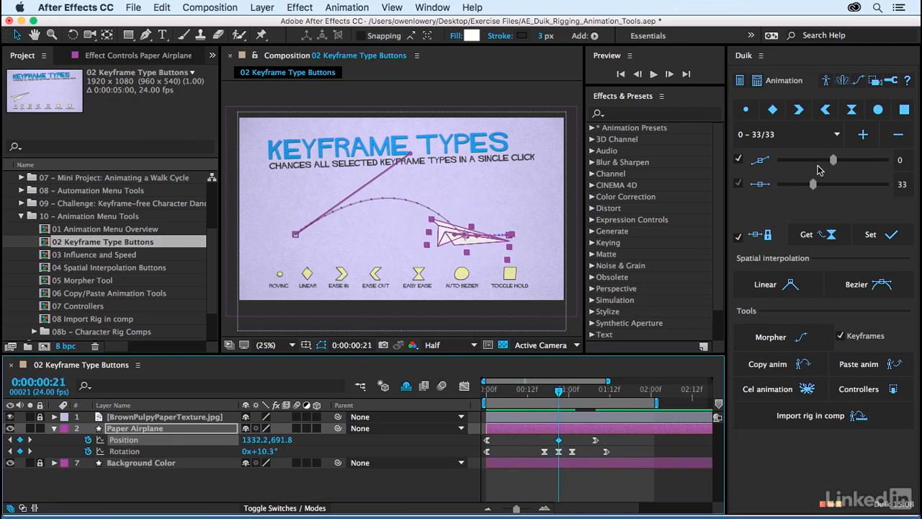
pyautogui.click(880, 110)
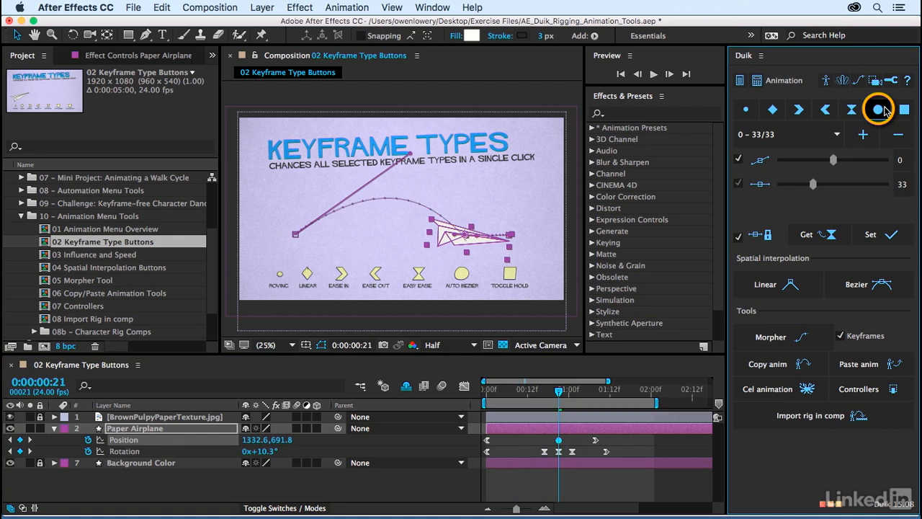
pyautogui.click(611, 475)
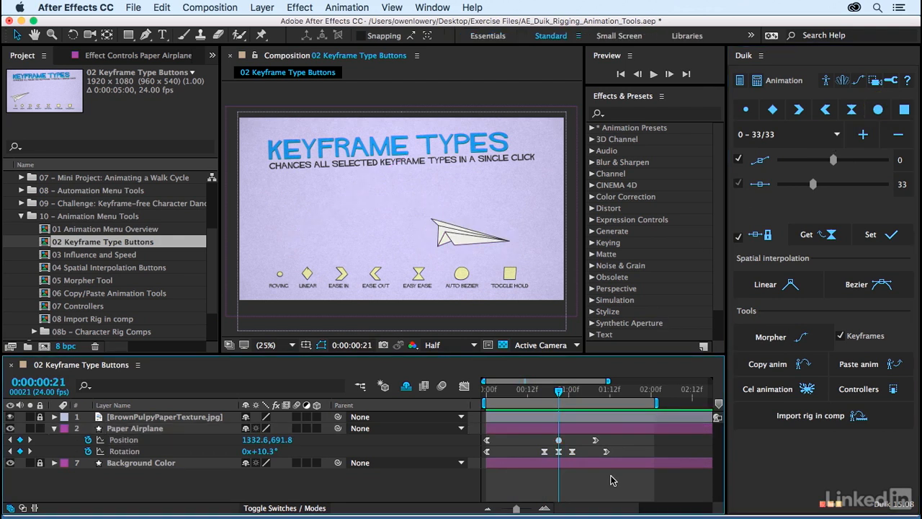
pyautogui.press('space')
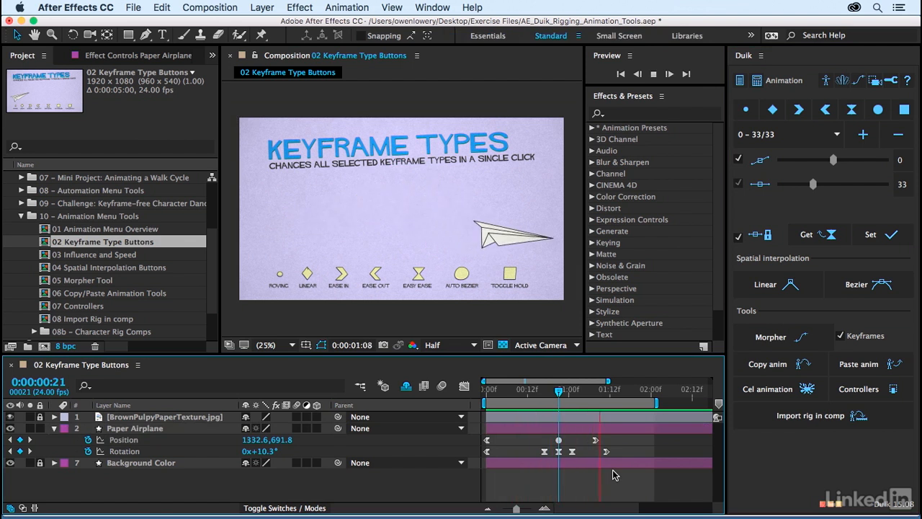
# Step: Make the middle Position keyframe roving with Duik's Roving button
pyautogui.press('space')
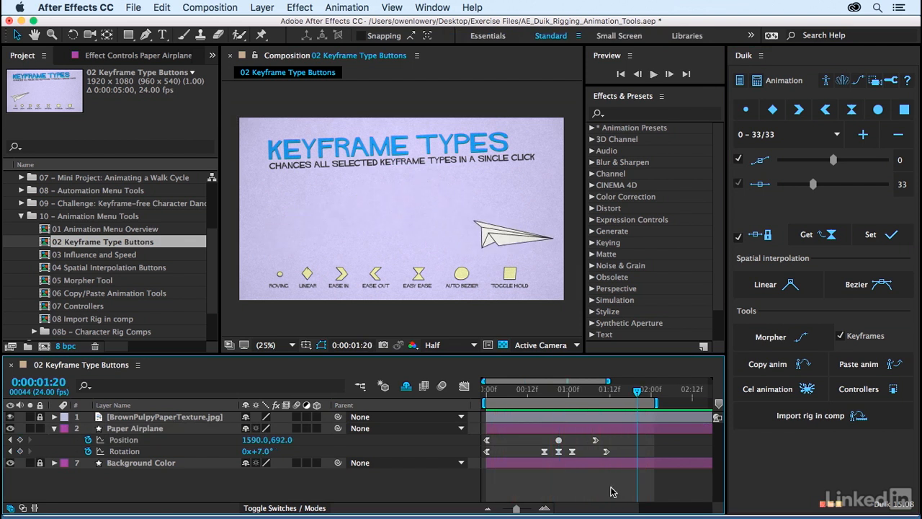
pyautogui.click(747, 109)
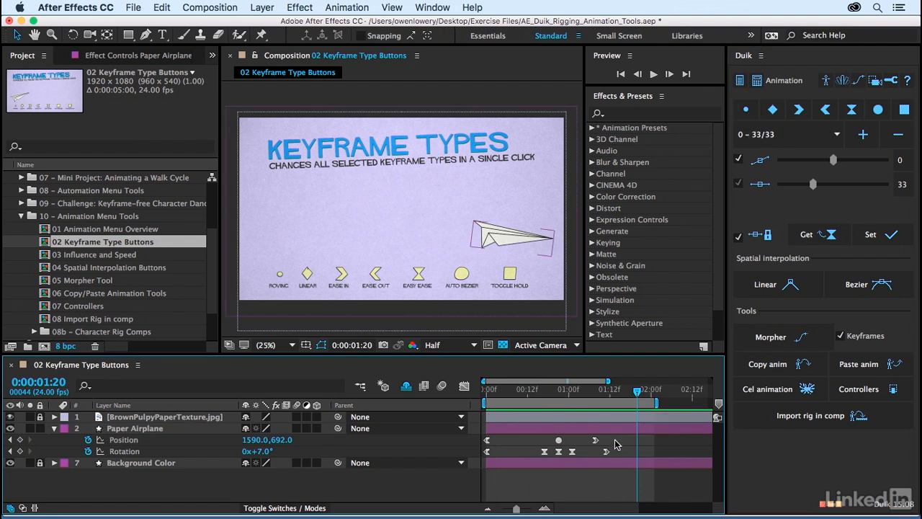
pyautogui.moveTo(633, 442); pyautogui.dragTo(476, 444)
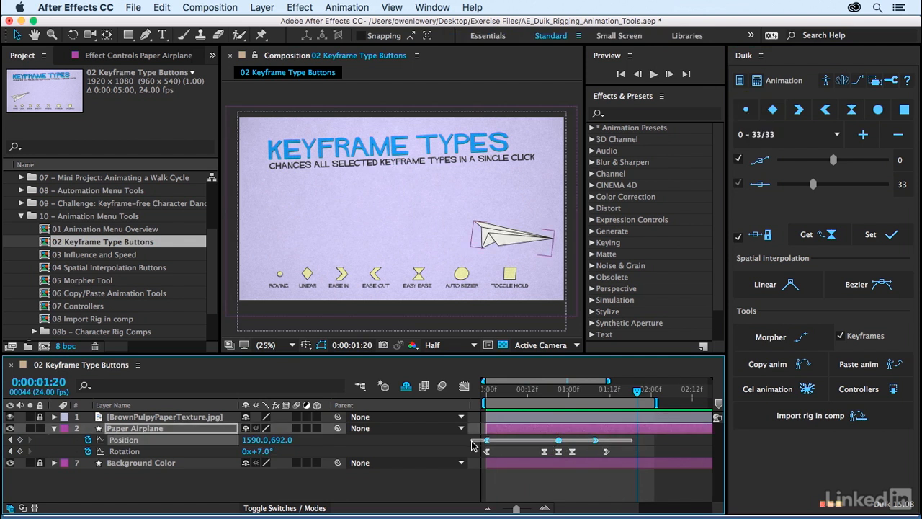
pyautogui.click(746, 110)
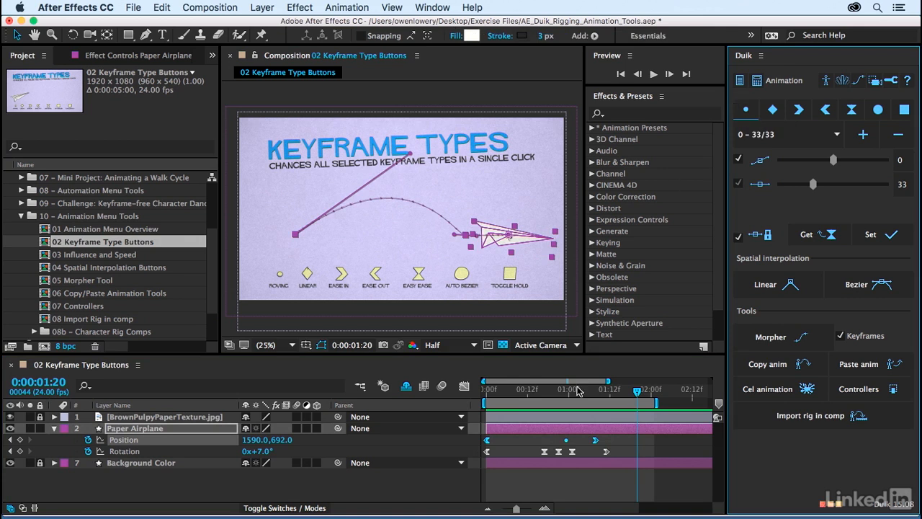
# Step: Move the last Position keyframe earlier to about 0:00:01:08, preview, and select the four Rotation keyframes
pyautogui.click(600, 444)
pyautogui.moveTo(600, 444); pyautogui.dragTo(555, 445)
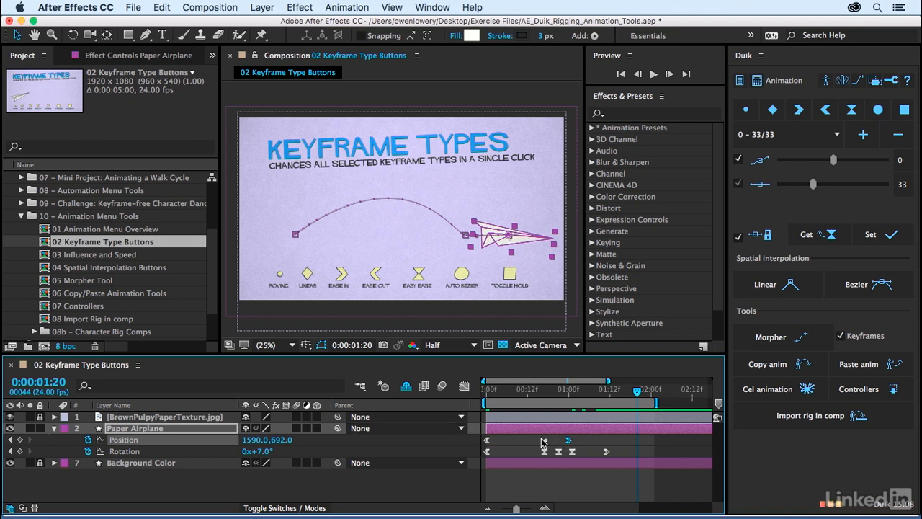
pyautogui.press('space')
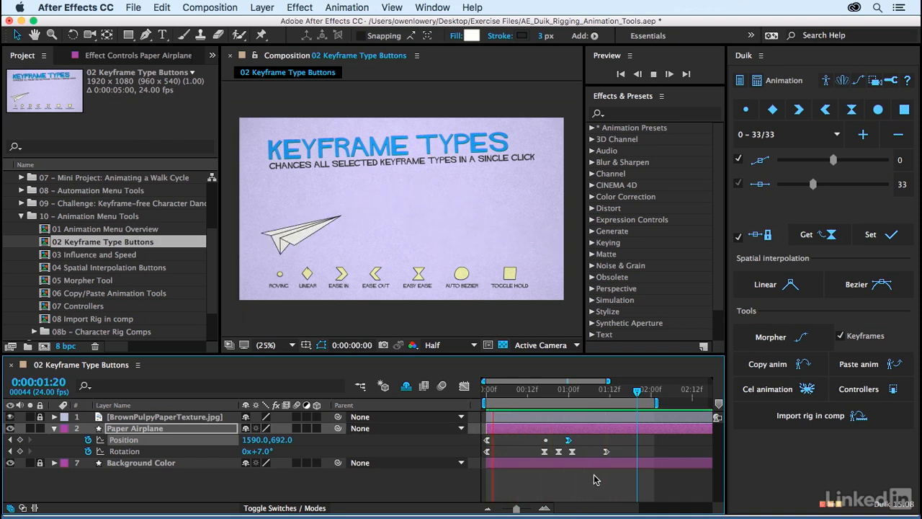
pyautogui.press('space')
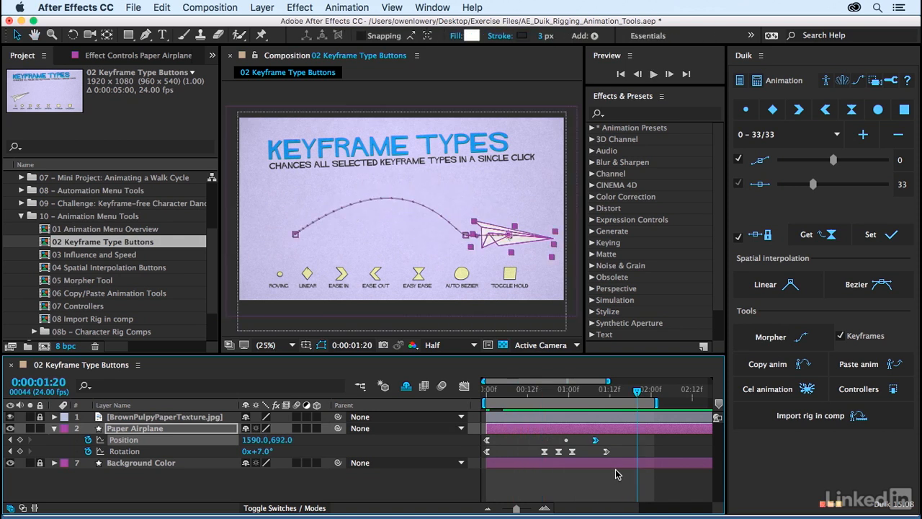
pyautogui.moveTo(637, 443); pyautogui.dragTo(480, 461)
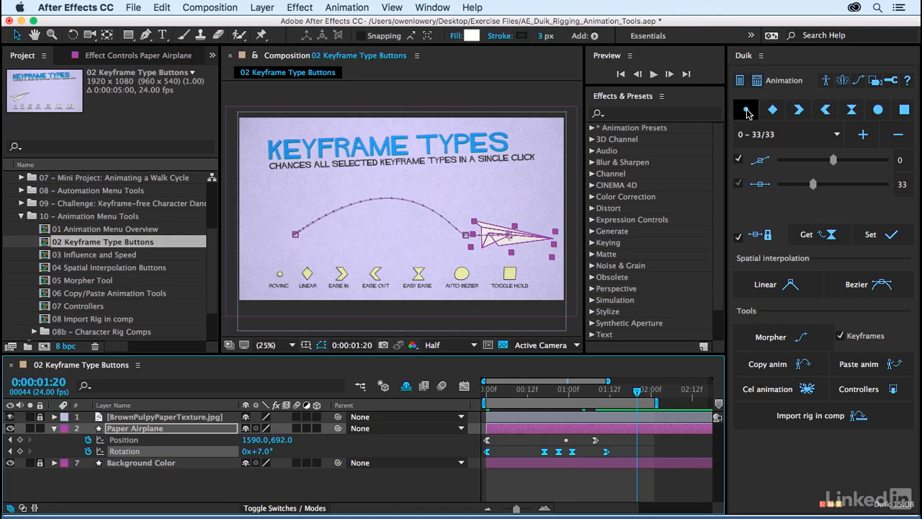
# Step: Try the Roving button on the Rotation keyframes and return the time to 0:00:00:19
pyautogui.click(745, 109)
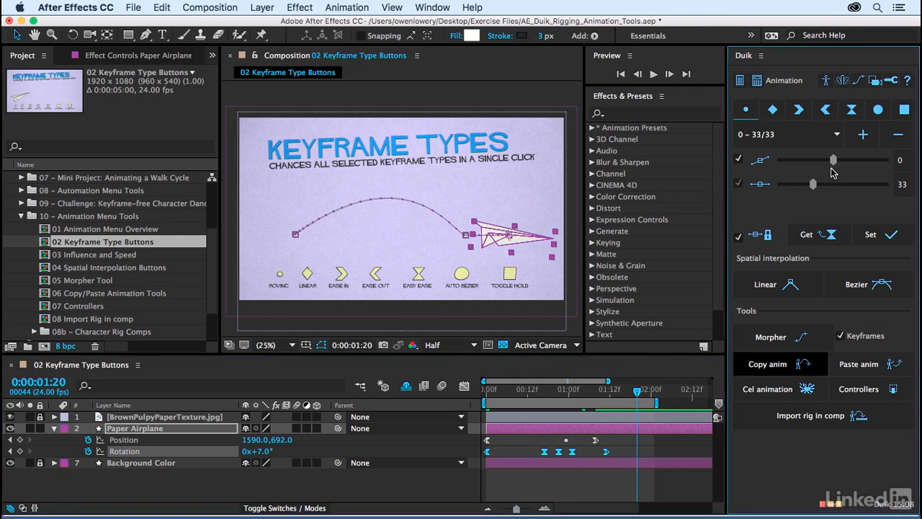
pyautogui.click(562, 483)
pyautogui.moveTo(528, 389); pyautogui.dragTo(551, 389)
pyautogui.click(905, 110)
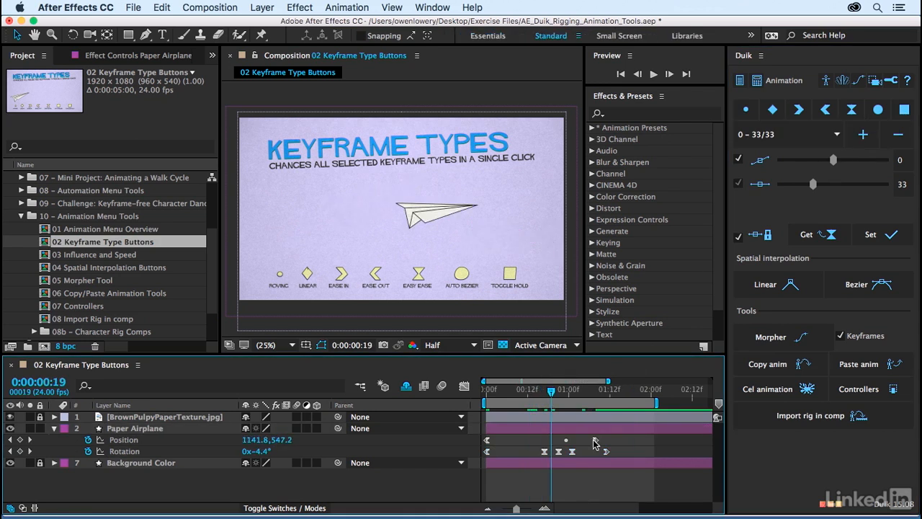
# Step: Turn the middle Rotation keyframes into hold keyframes and preview the jumping rotation
pyautogui.moveTo(523, 451); pyautogui.dragTo(592, 453)
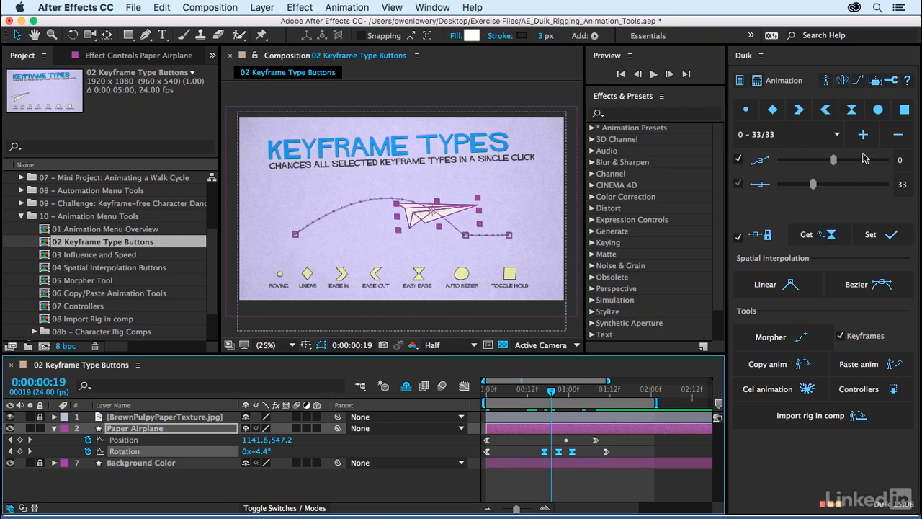
pyautogui.click(904, 109)
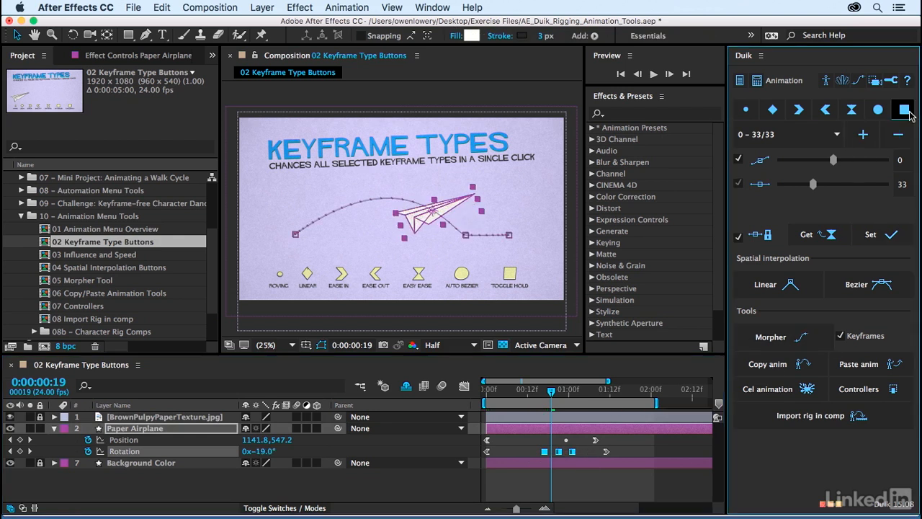
pyautogui.click(565, 488)
pyautogui.press('space')
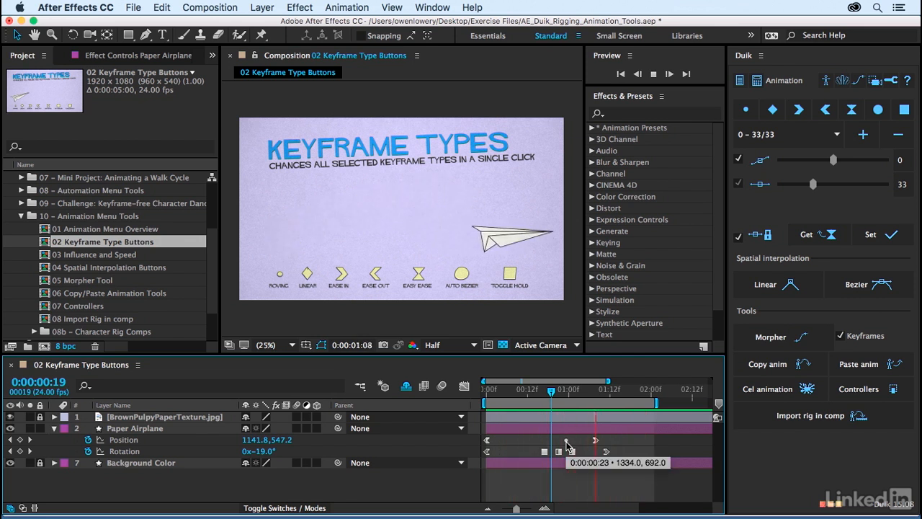
# Step: Review the held-rotation animation again, then show Duik's General settings page
pyautogui.press('space')
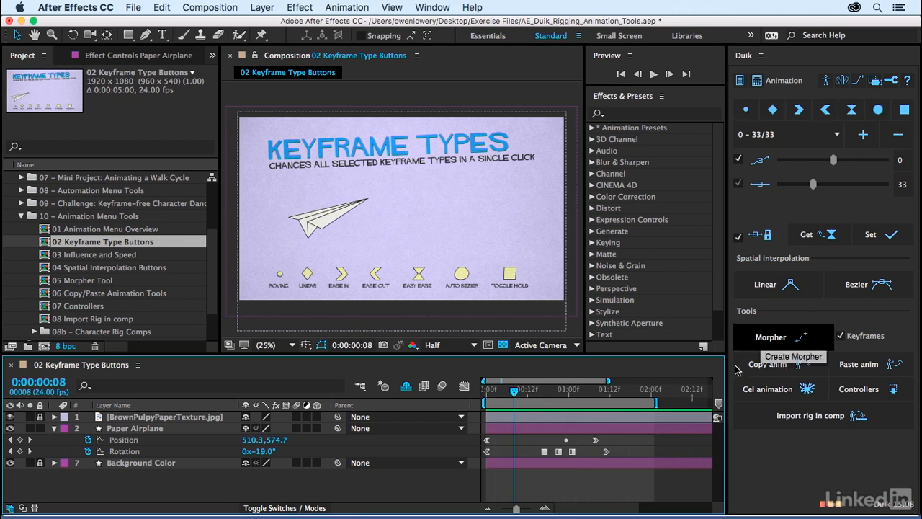
pyautogui.moveTo(569, 395); pyautogui.dragTo(616, 395)
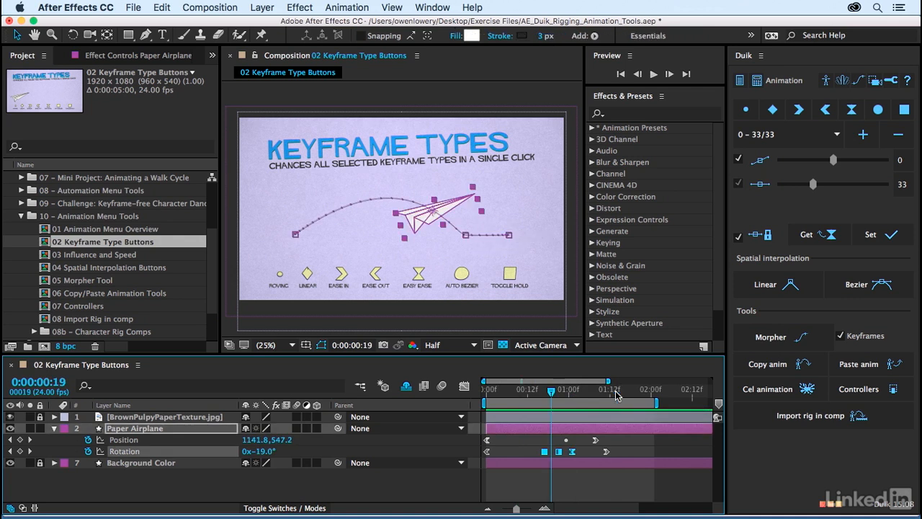
pyautogui.press('space')
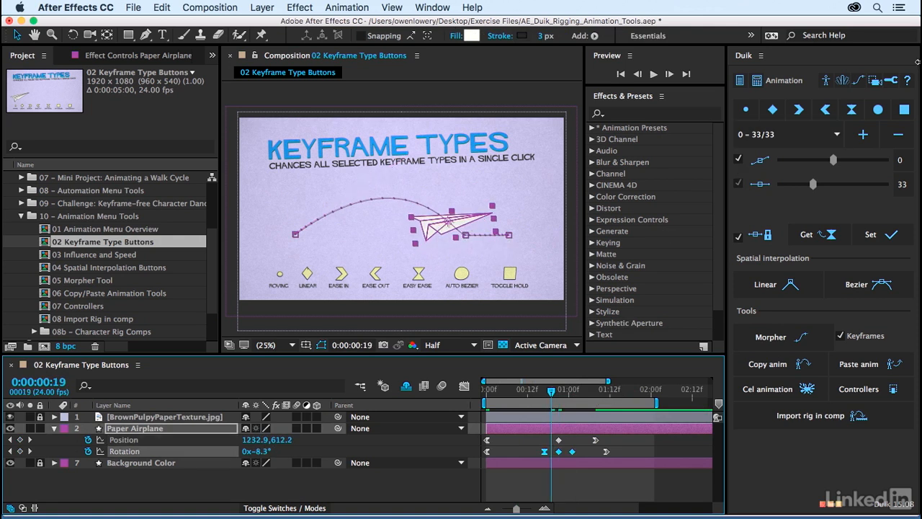
pyautogui.click(892, 81)
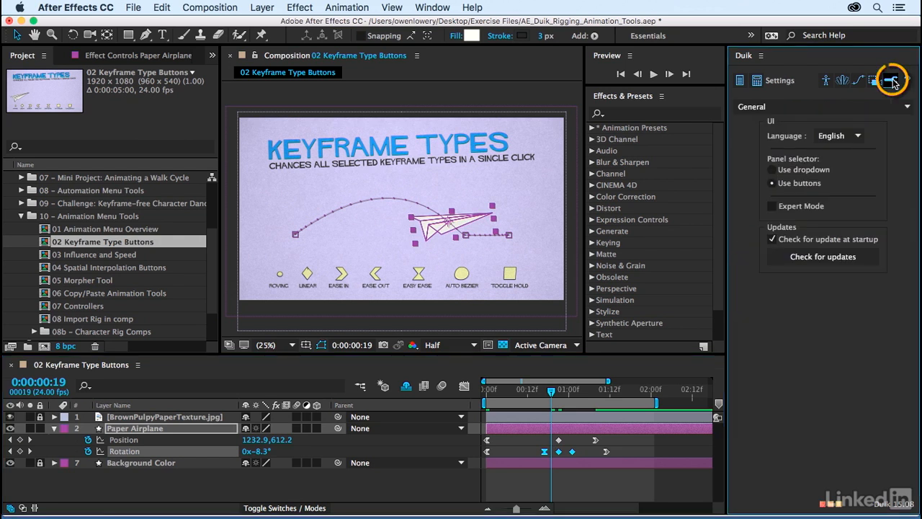
pyautogui.click(816, 107)
pyautogui.click(807, 145)
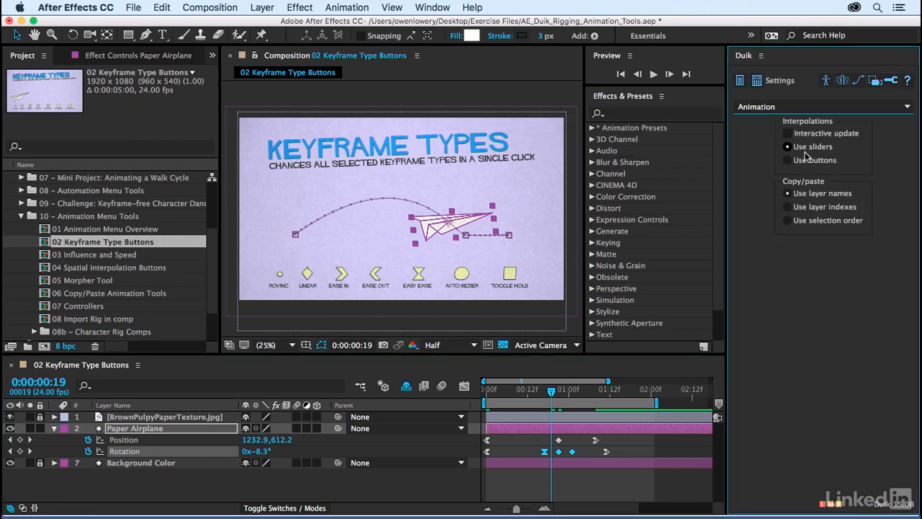
pyautogui.moveTo(804, 139)
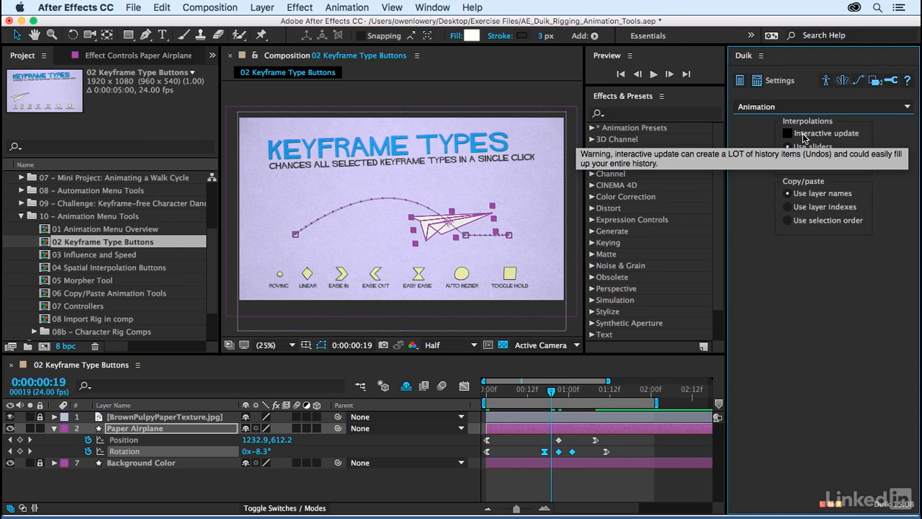
pyautogui.click(804, 138)
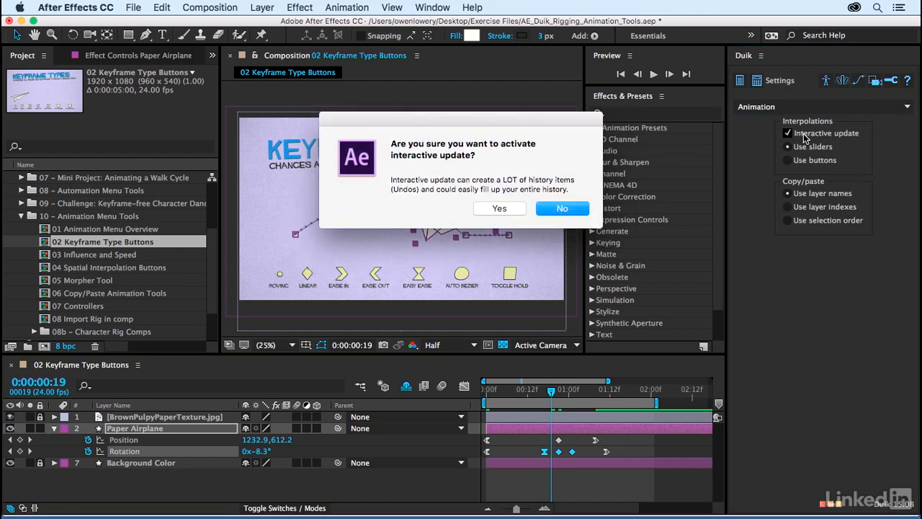
pyautogui.click(560, 209)
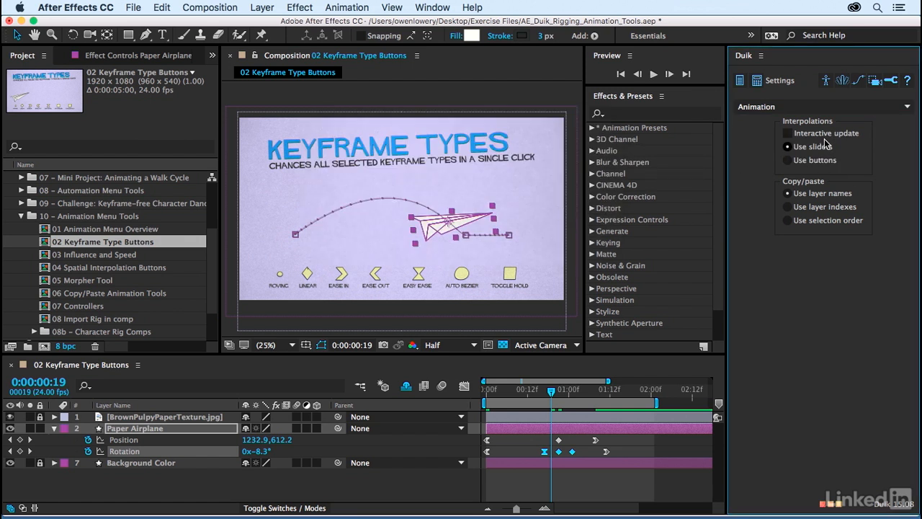
pyautogui.click(823, 109)
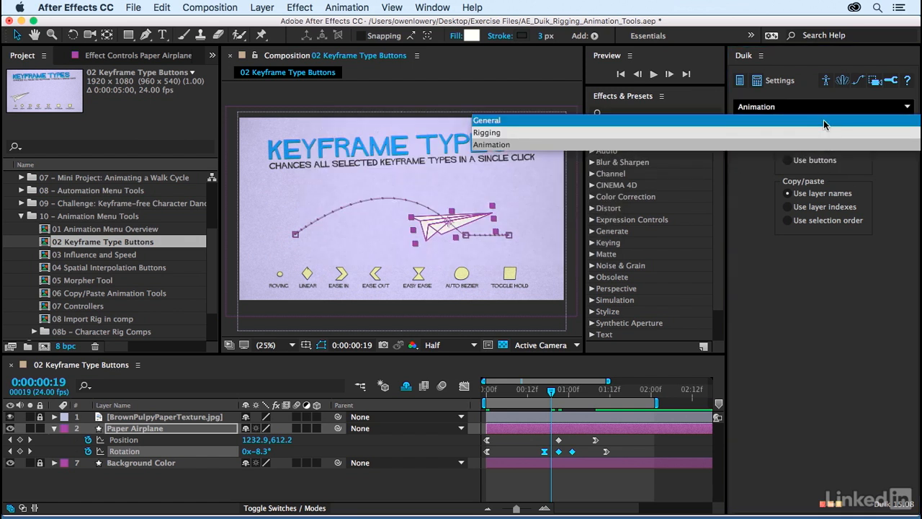
pyautogui.click(824, 120)
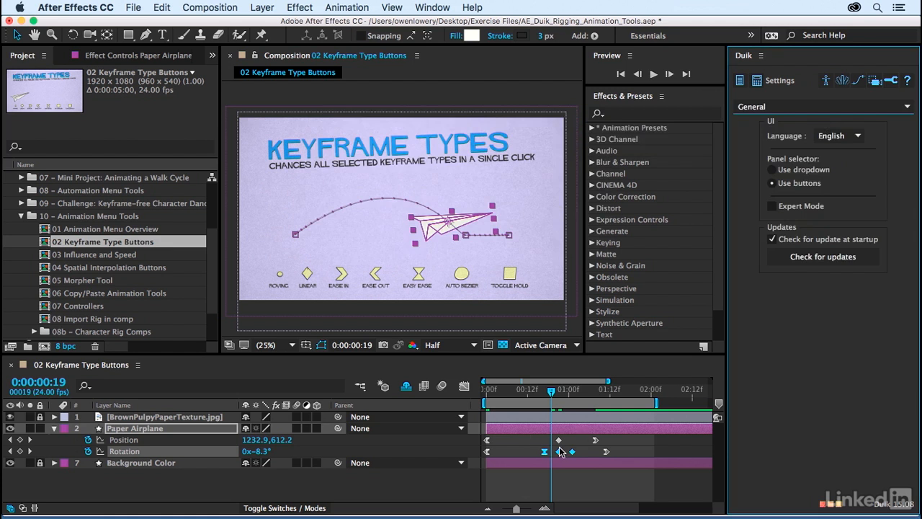
pyautogui.moveTo(663, 439); pyautogui.dragTo(481, 457)
# Step: Return to Duik's Animation tools, make all selected keyframes linear, and preview the result
pyautogui.click(858, 80)
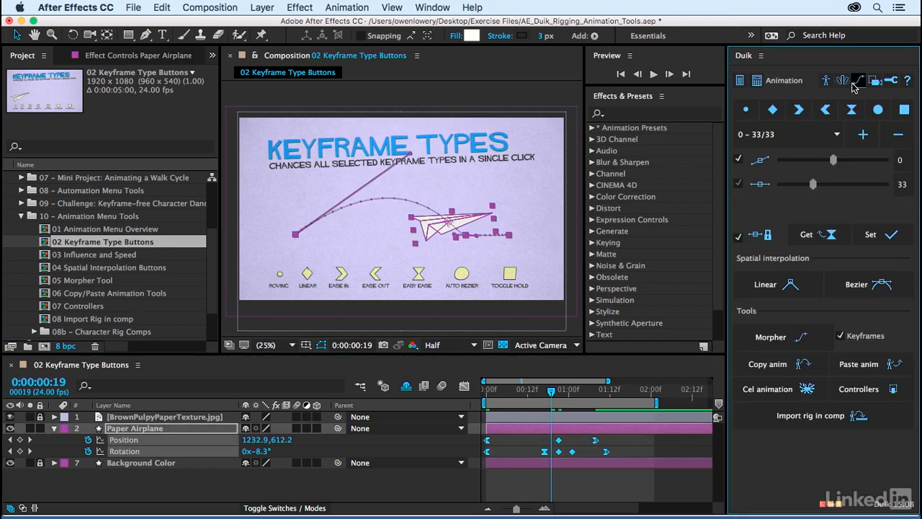
pyautogui.click(773, 110)
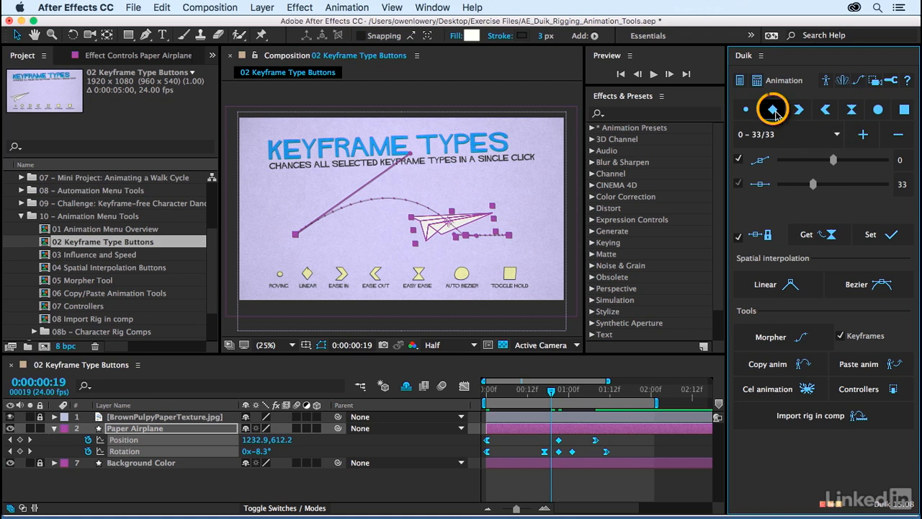
pyautogui.click(595, 481)
pyautogui.press('space')
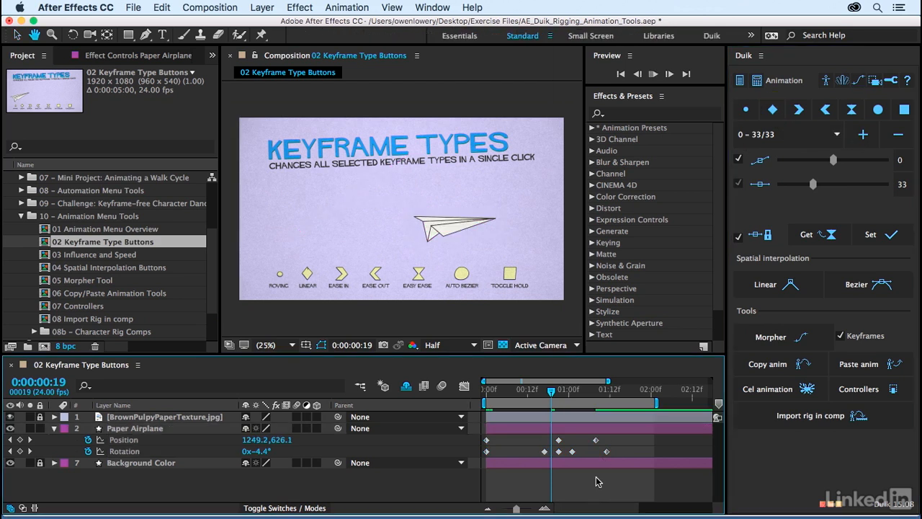